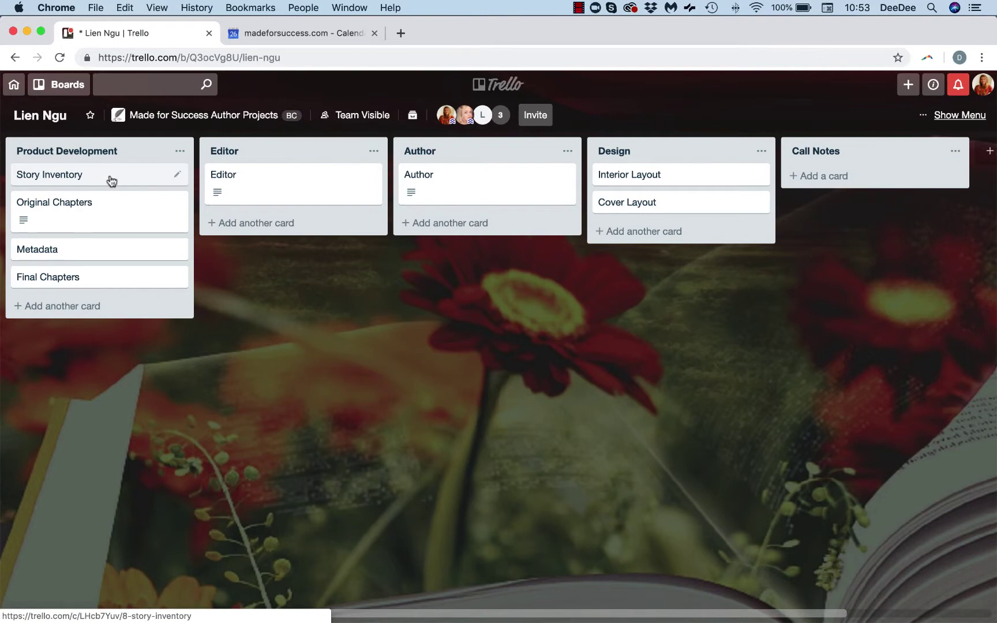
Step: Attach the Heros Journey Writing Plan spreadsheet and the Draft a Book Experience POSITIONING presentation from Downloads to the Story Inventory card
left_click(111, 179)
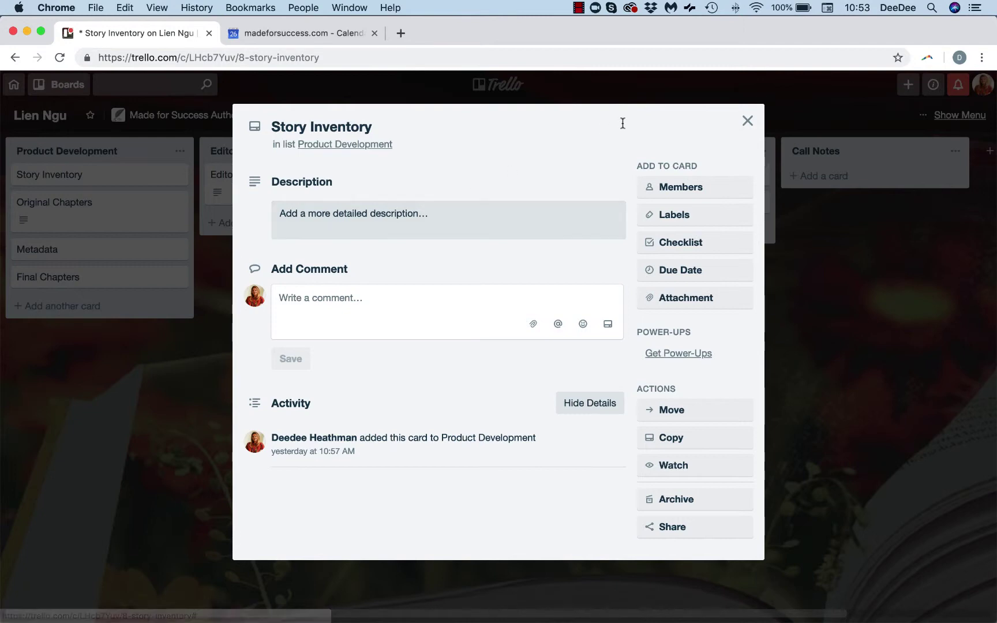
left_click(687, 298)
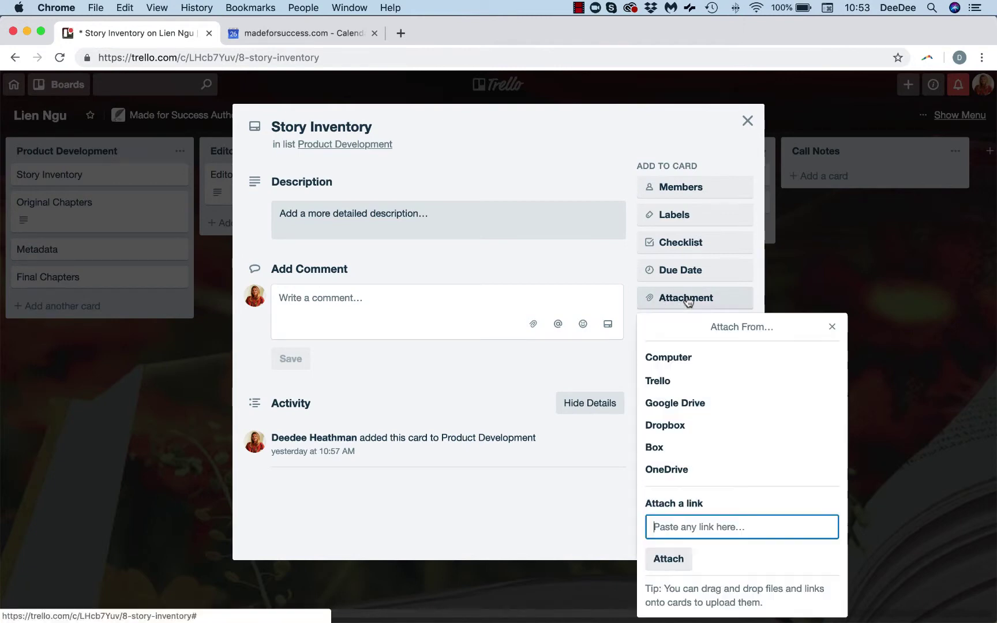
left_click(666, 357)
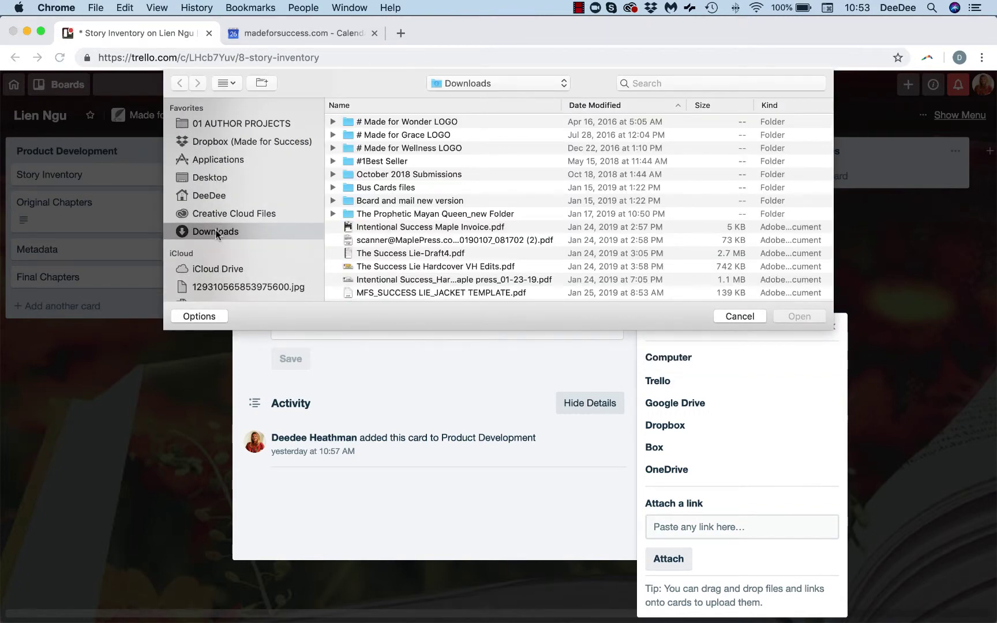
left_click(585, 106)
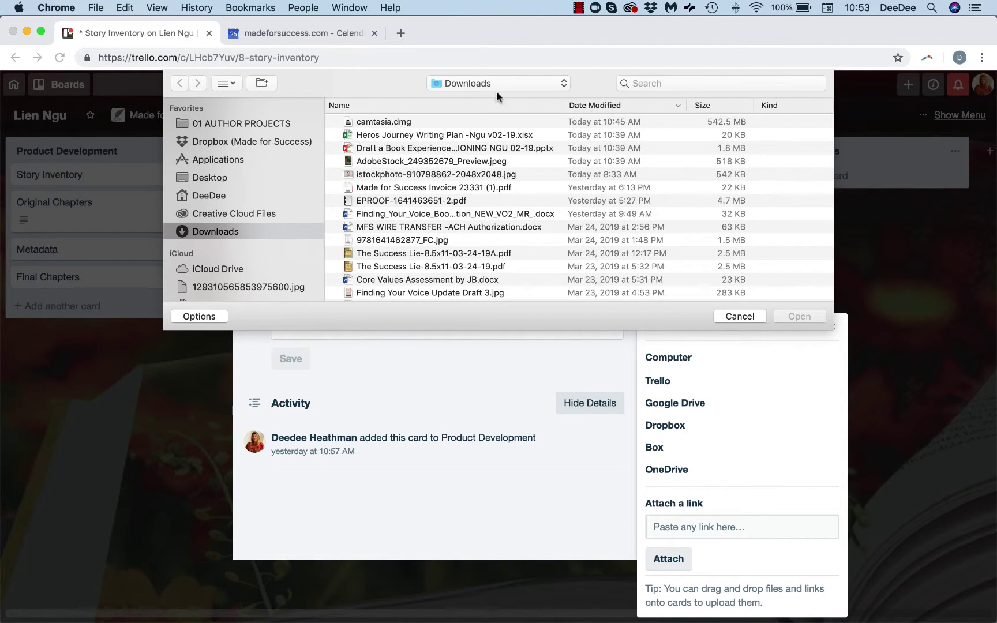
left_click(392, 138)
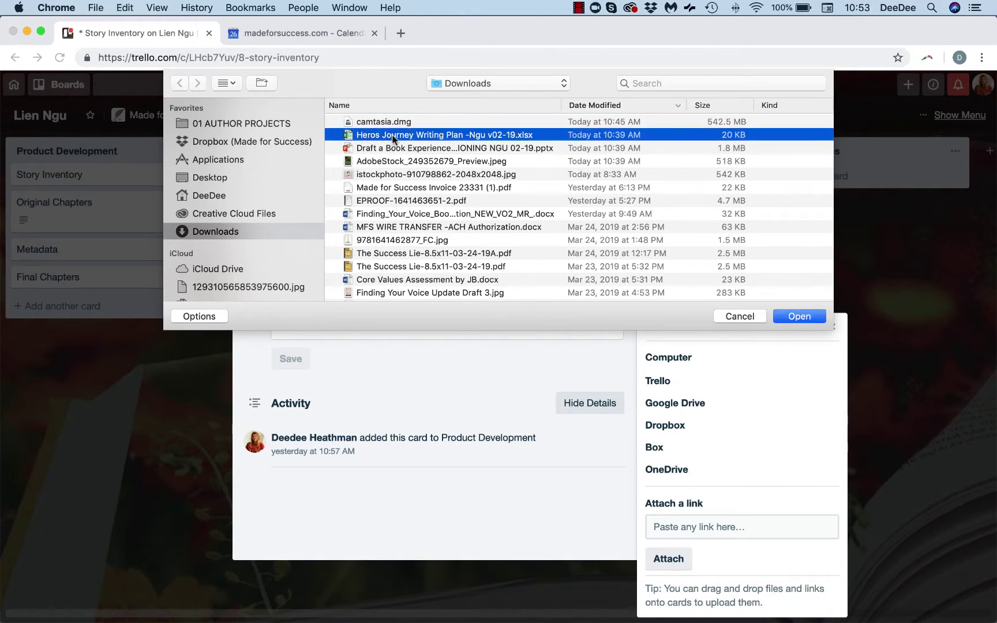
left_click(380, 150, "super")
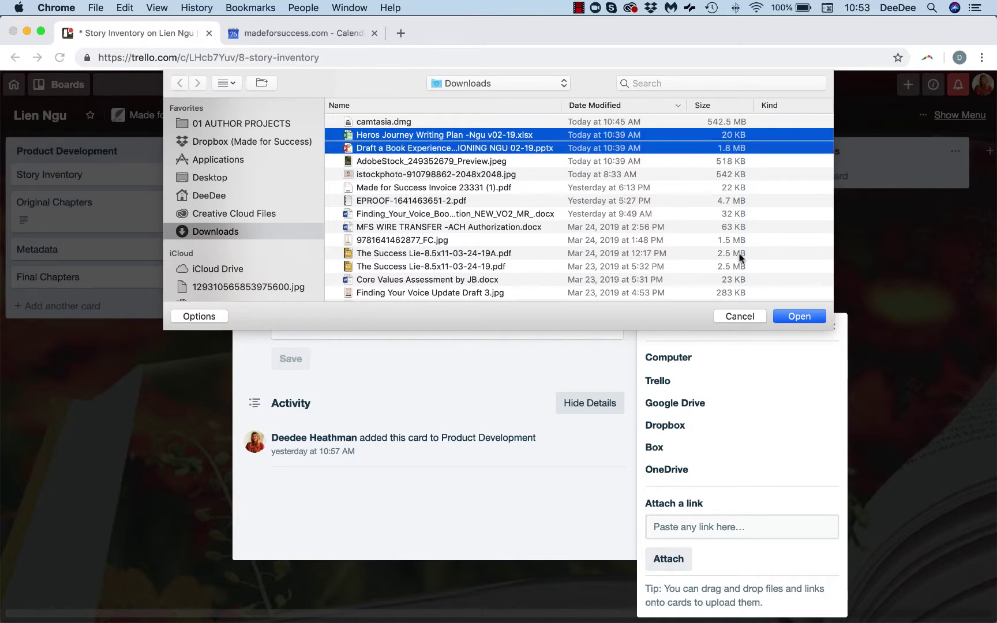
left_click(799, 317)
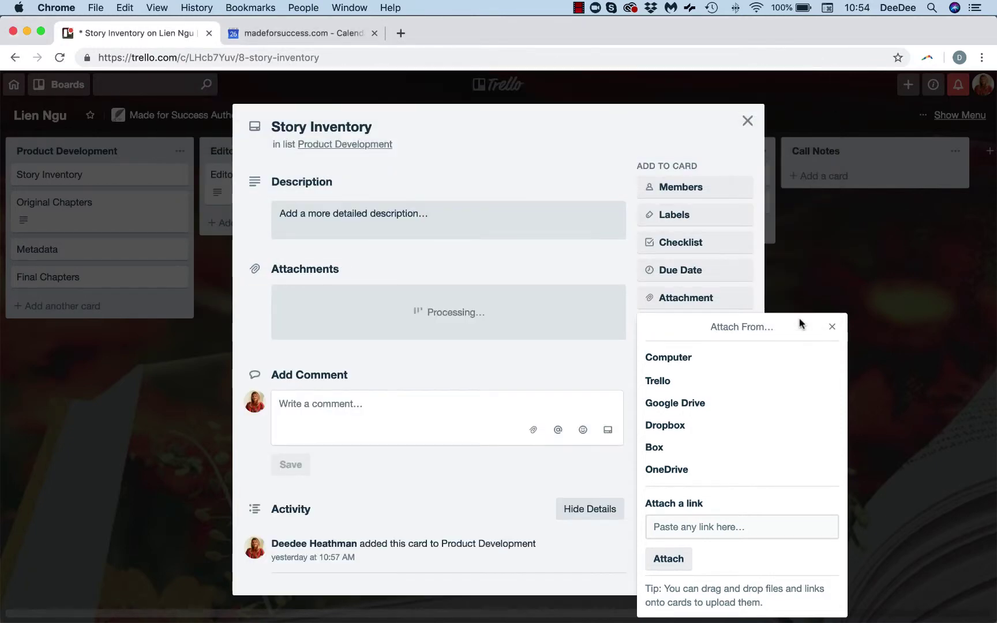
left_click(832, 327)
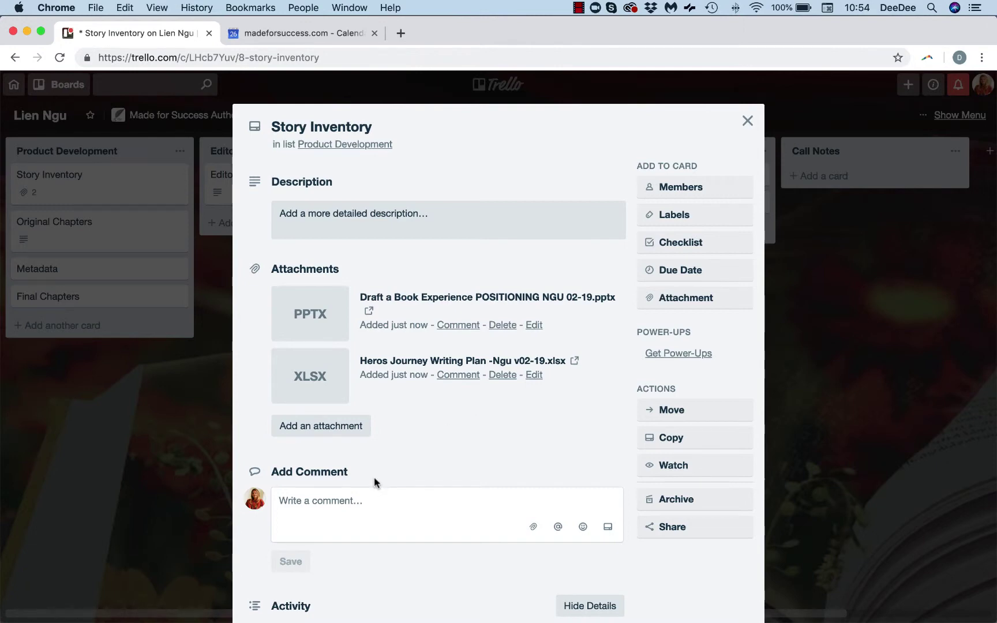
Step: Post a comment mentioning the author, greeting them by first name and adding "here is your story inventory and positioning documents."
left_click(326, 498)
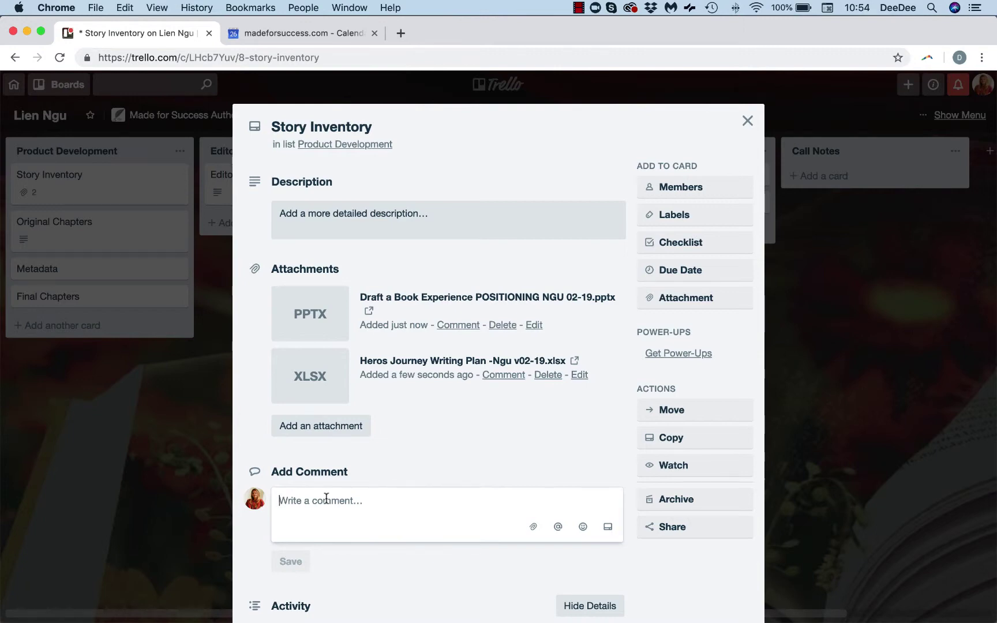
type("@")
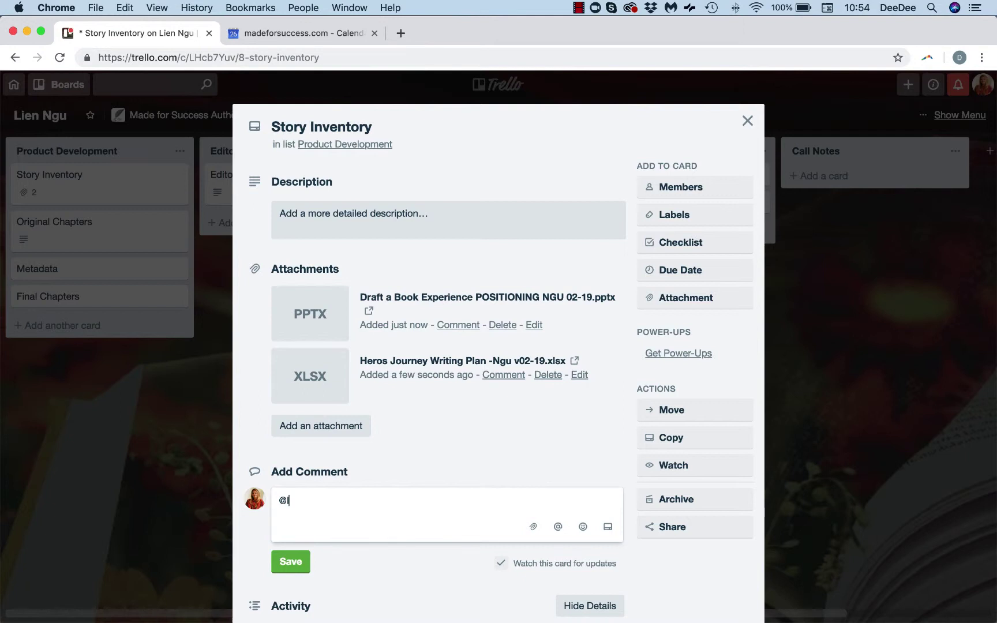
type("li")
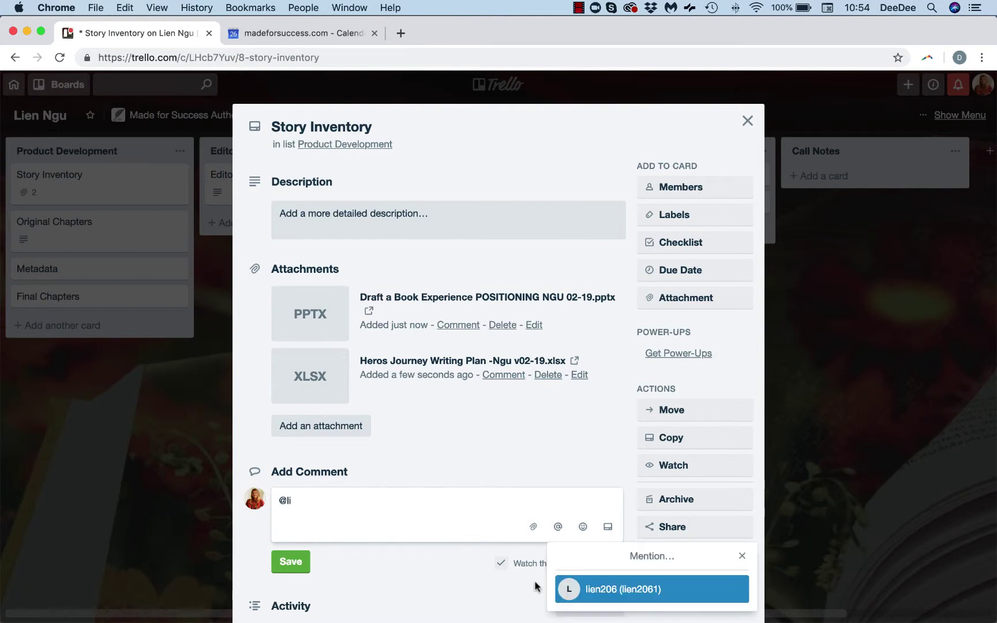
left_click(607, 591)
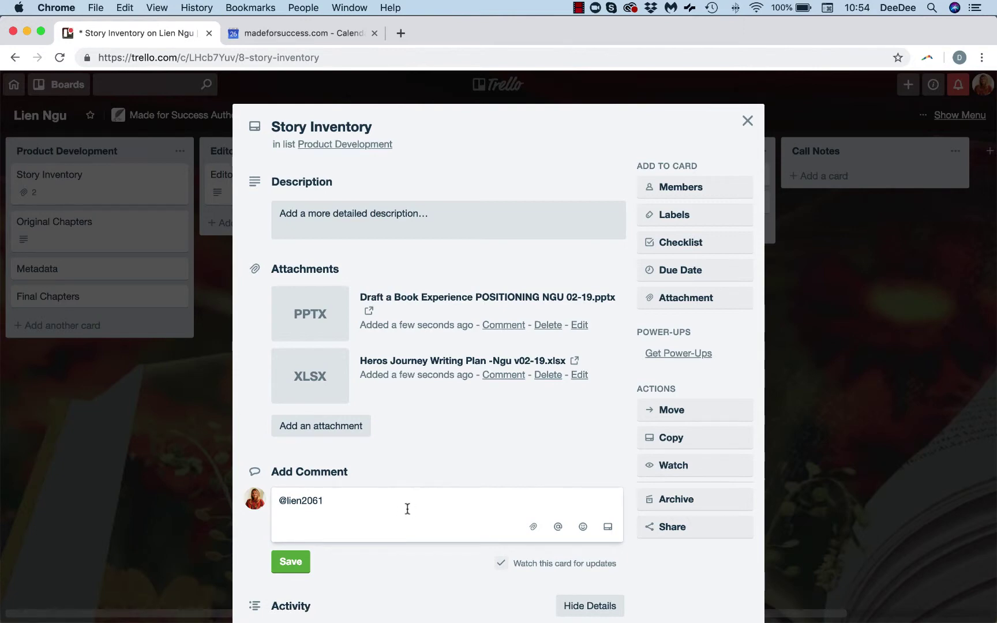
type("Hi Lien, here is your story invent")
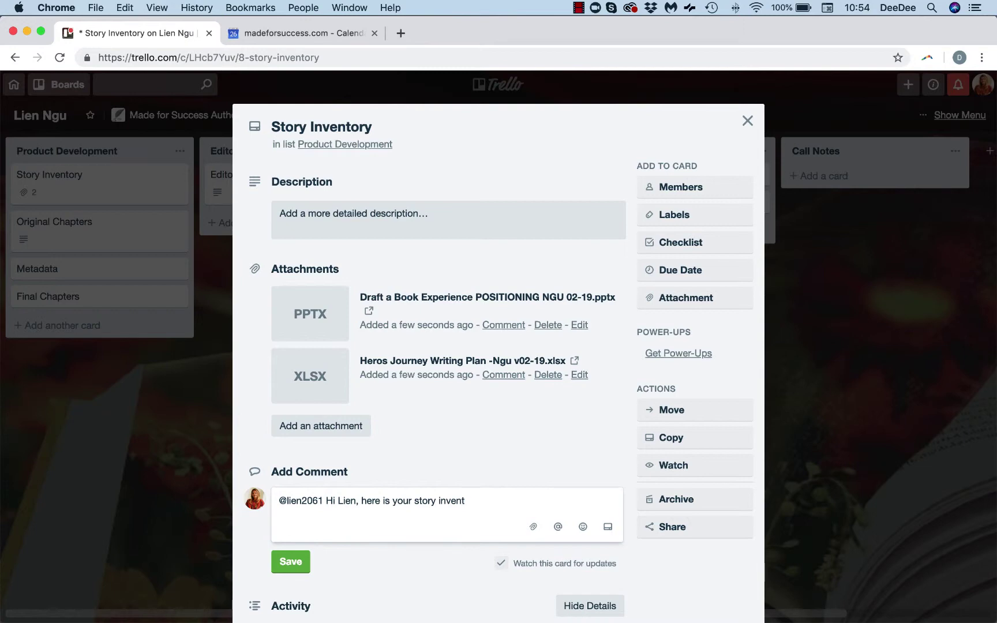
type("ory and positioning do")
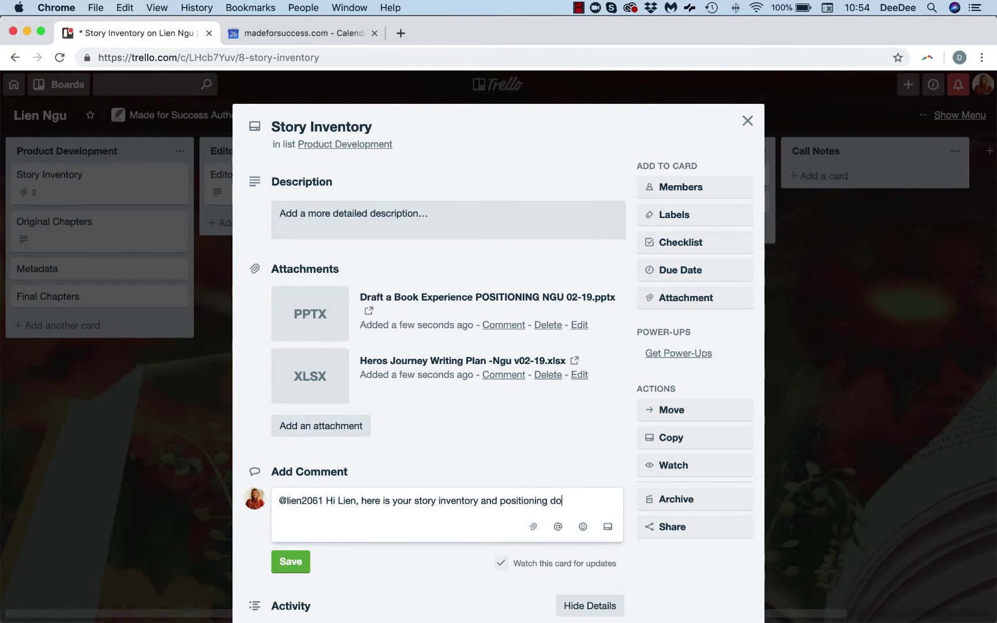
type("cuments.")
left_click(290, 562)
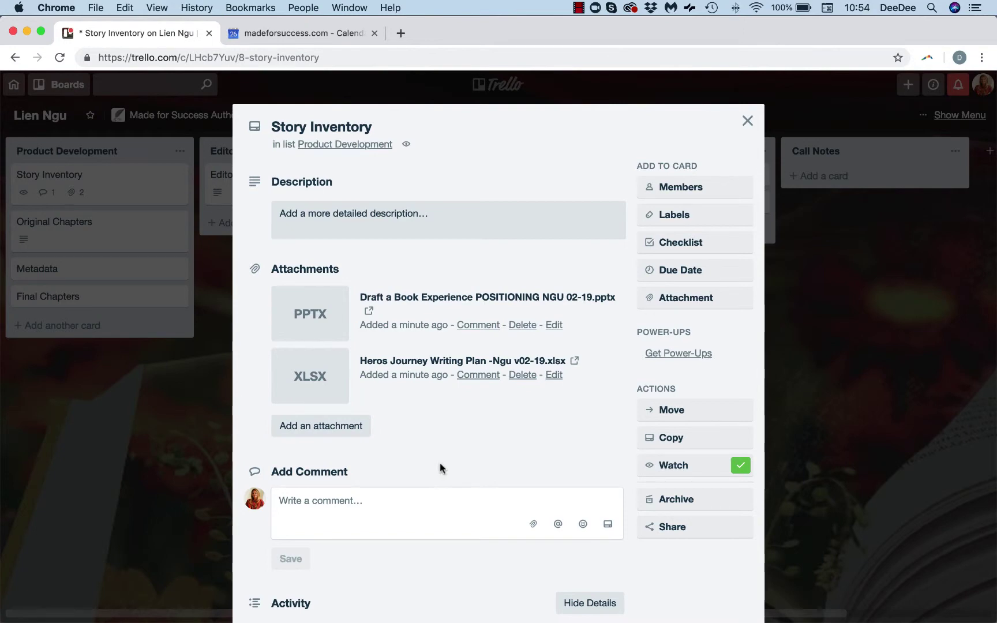
Step: Preview and download the attached Heros Journey Writing Plan spreadsheet, and close the Story Inventory card
left_click(305, 375)
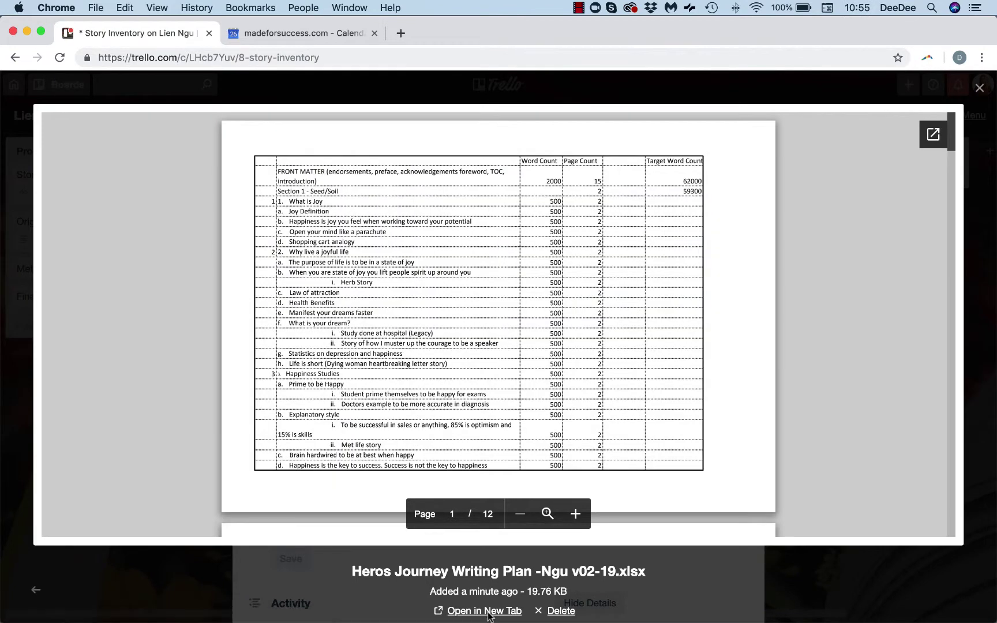
left_click(488, 613)
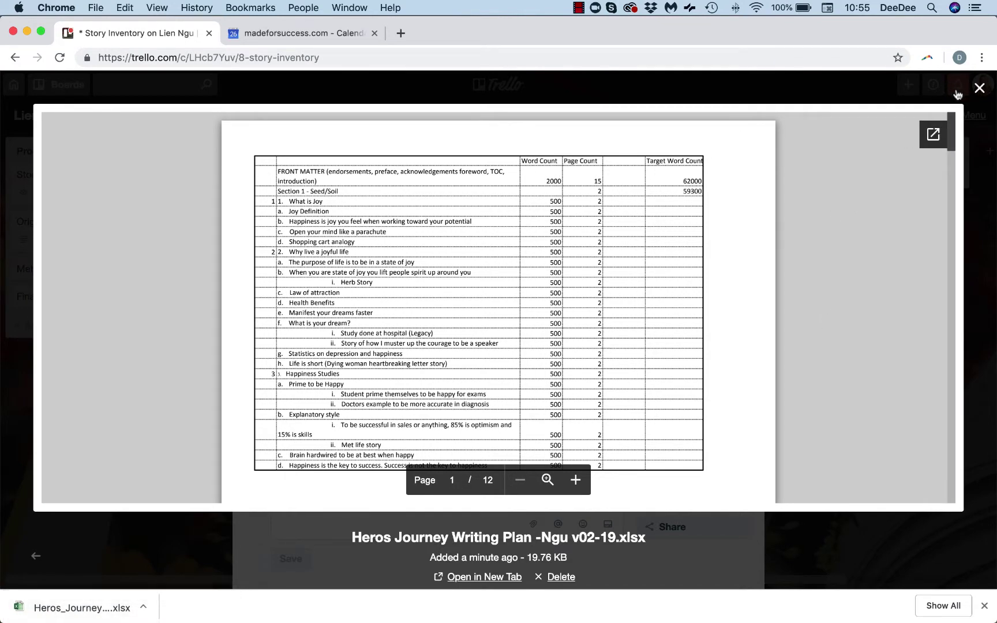
left_click(980, 88)
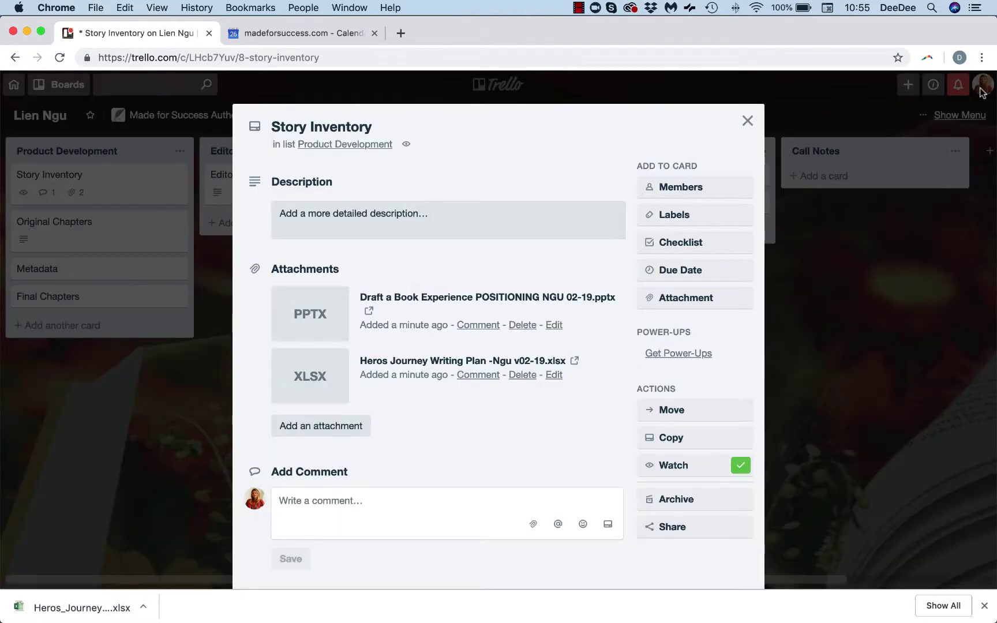
left_click(747, 120)
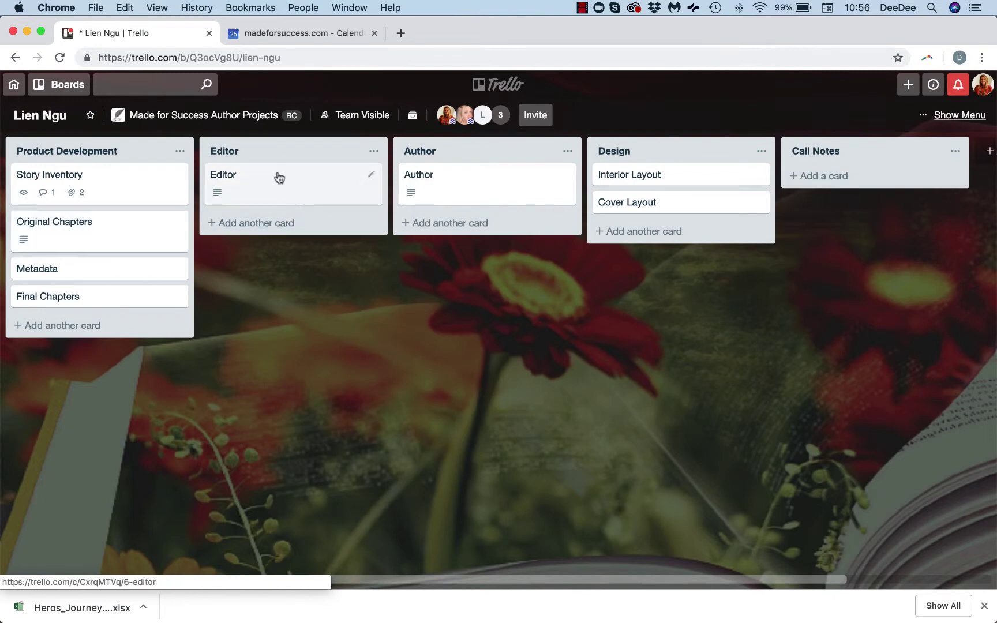
Step: Add a card titled "Chapter 1" to the Editor list
left_click(275, 230)
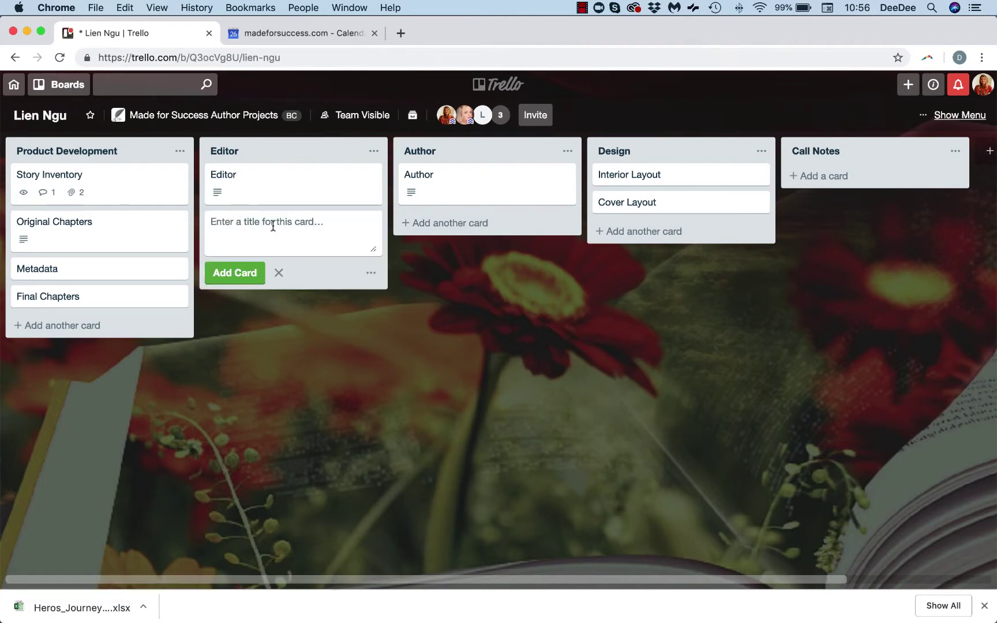
type("Chapetr")
key("BackSpace")
key("BackSpace")
type("ter 1")
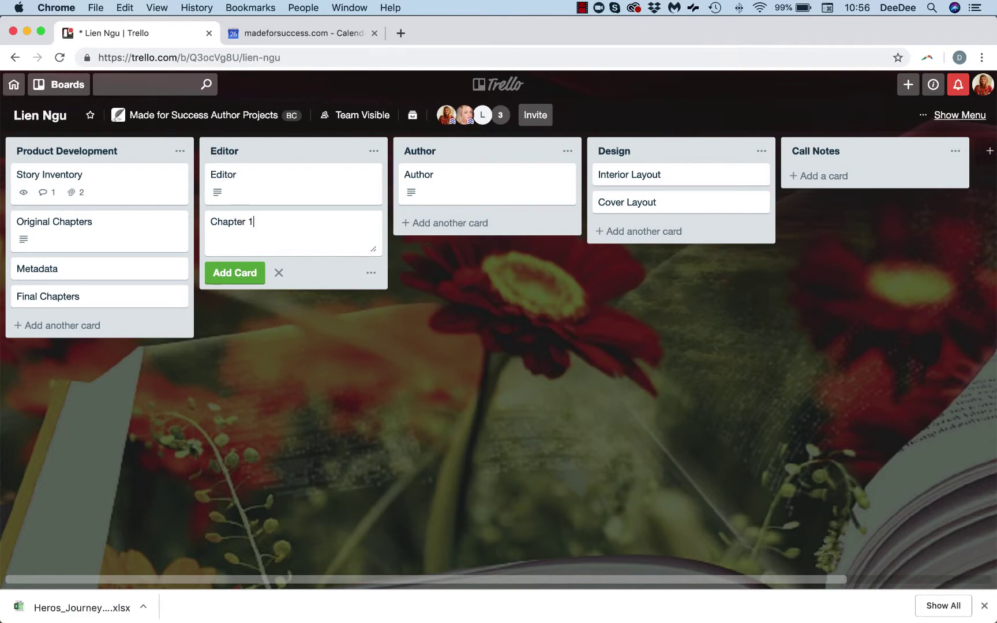
key("Return")
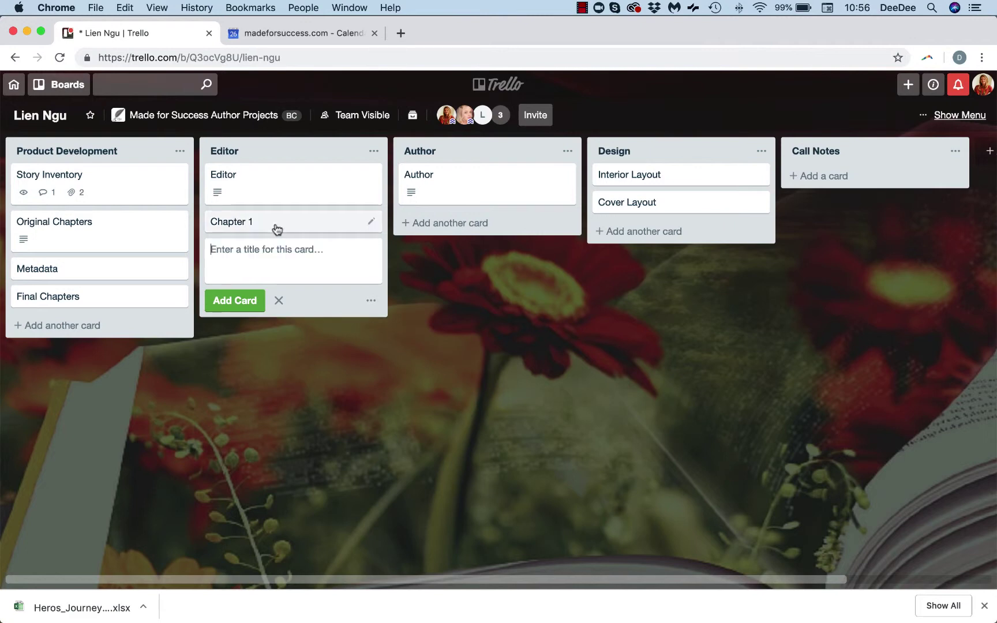
Step: View the Chapter 1 card's details and move the card from the Editor list to the Author list
left_click(286, 221)
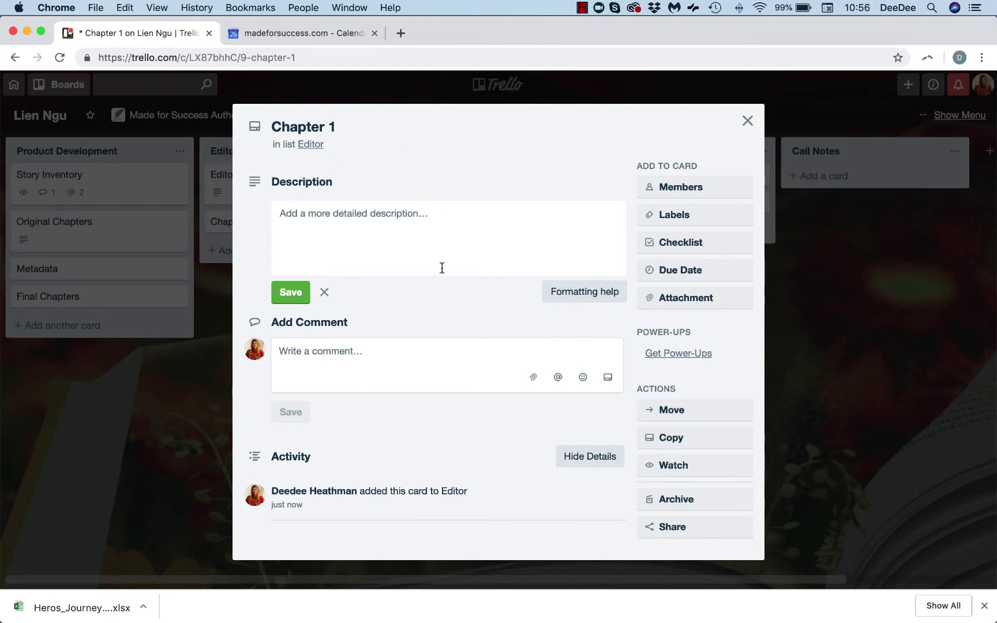
left_click(747, 121)
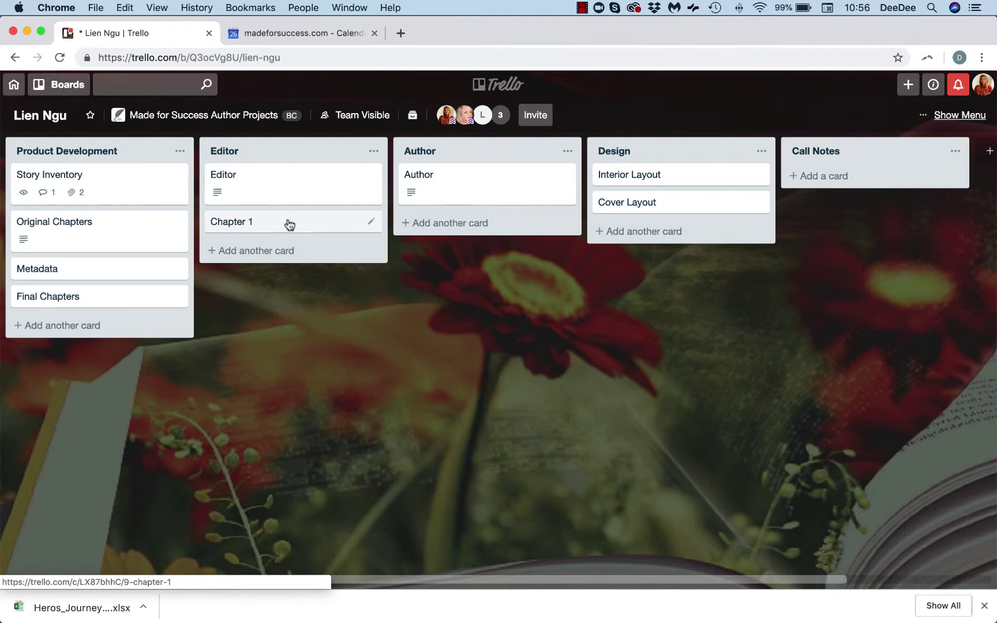
left_click_drag(289, 224, 485, 224)
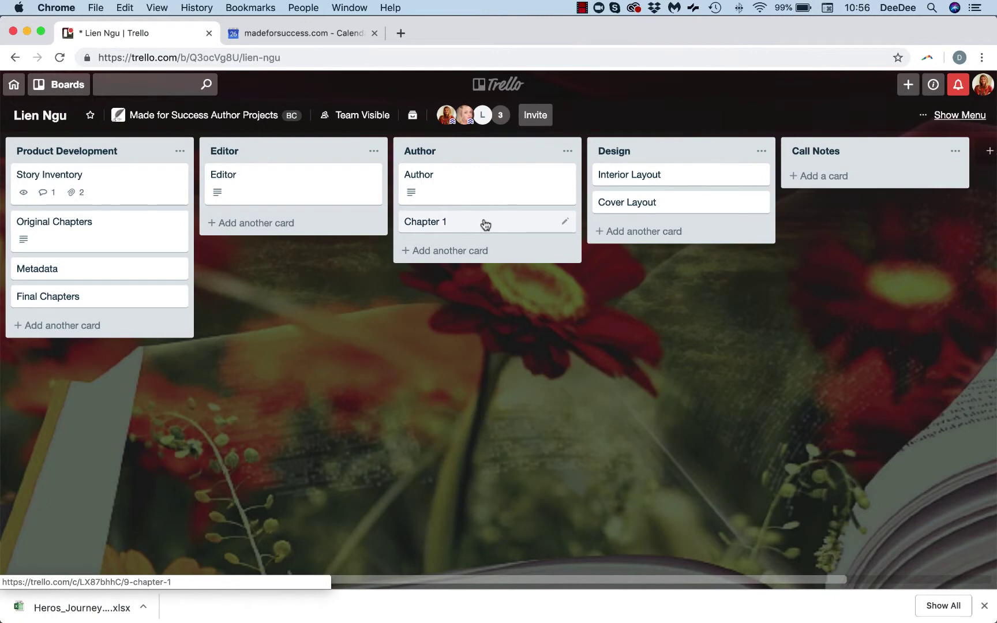
Step: Create a red "Ready for review" label on the Chapter 1 card and close the card
left_click(485, 224)
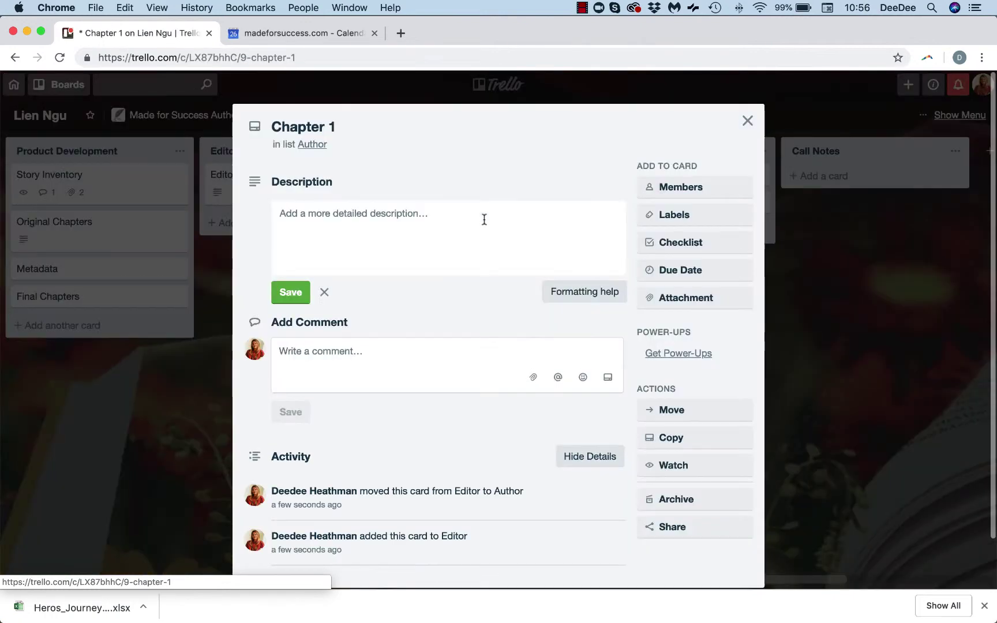
left_click(682, 217)
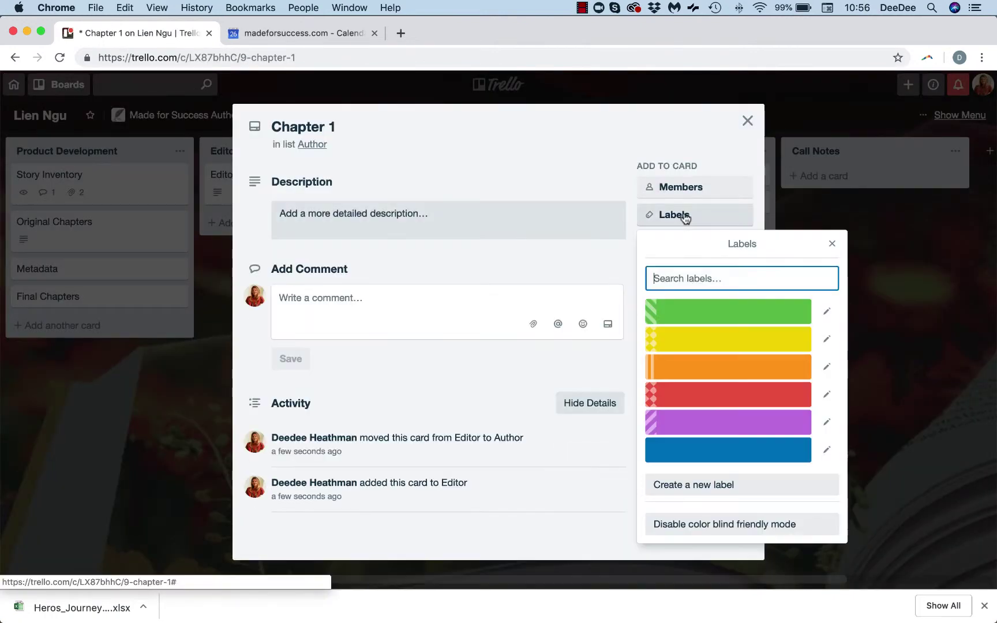
left_click(705, 489)
type("Ready")
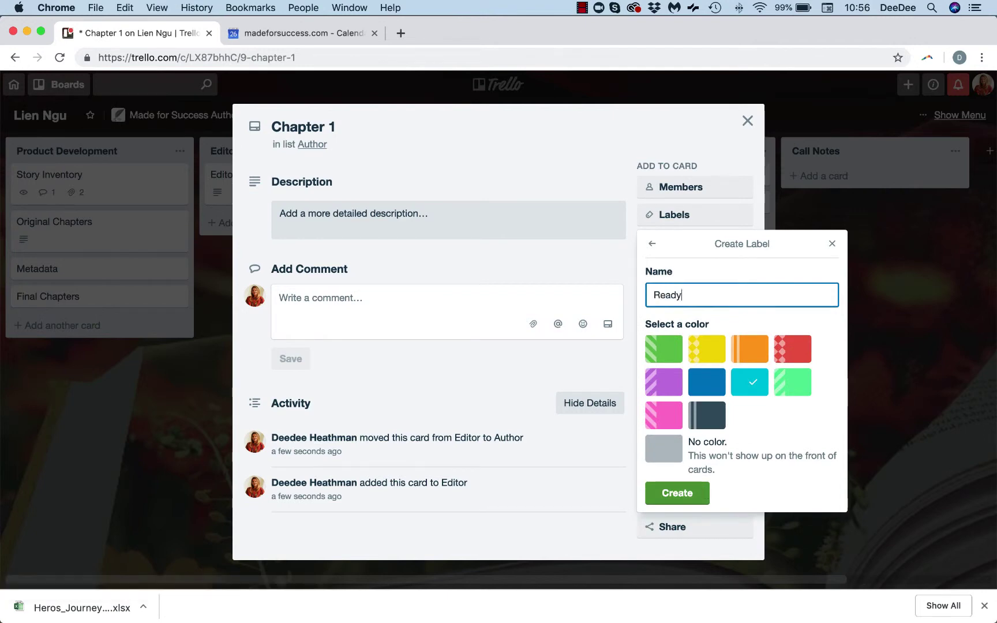
type(" for review")
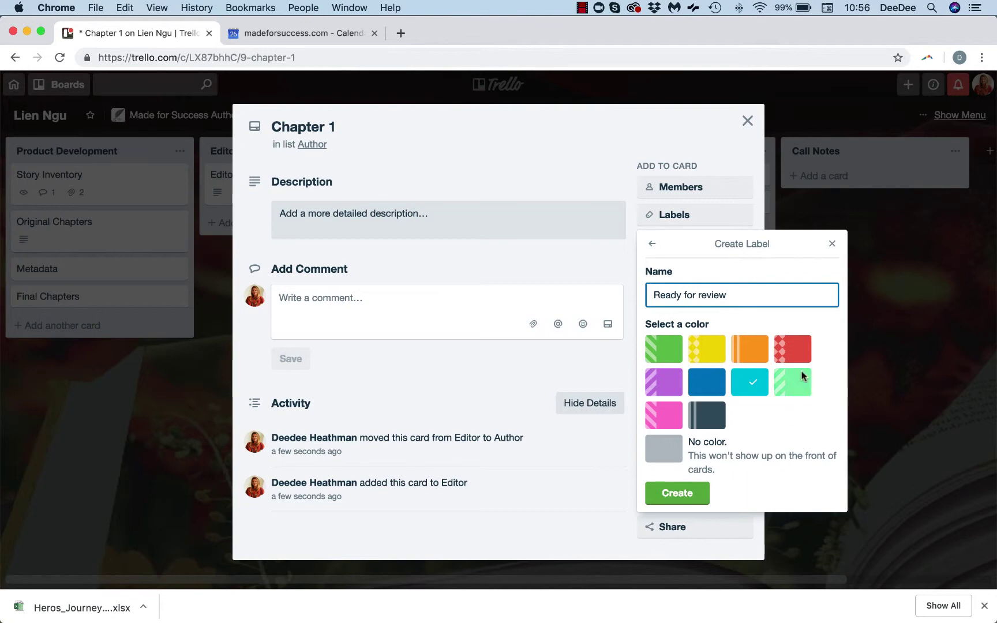
left_click(793, 350)
left_click(678, 492)
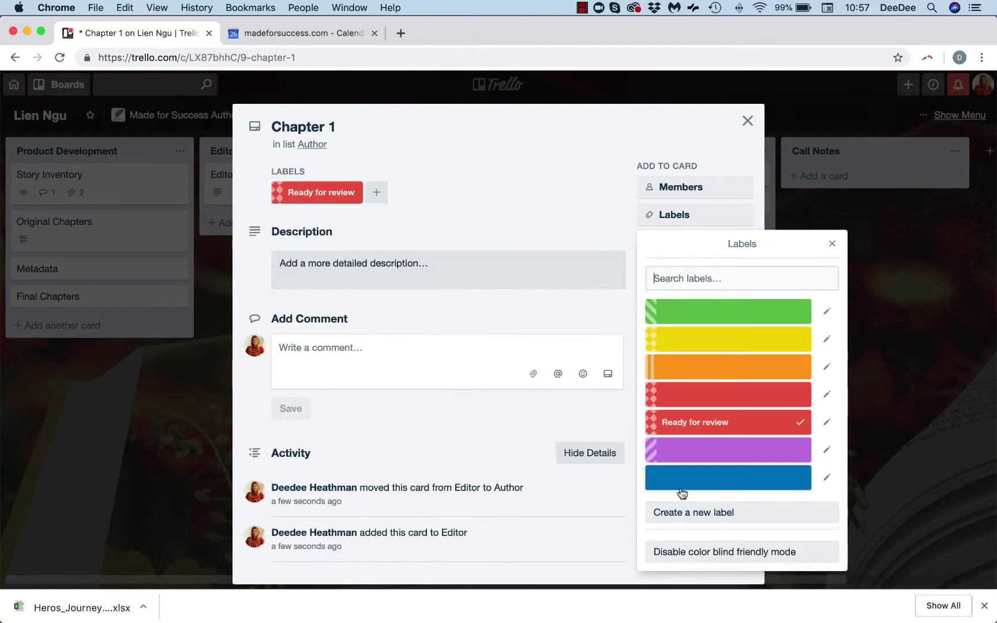
left_click(747, 121)
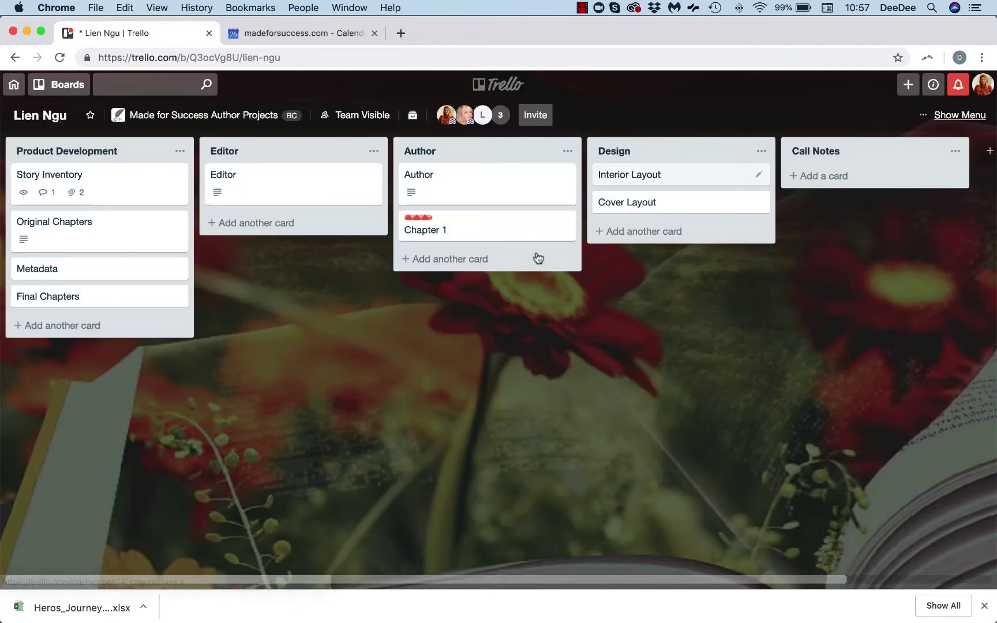
Step: Move the Chapter 1 card back to the Editor list and open its details
left_click(483, 227)
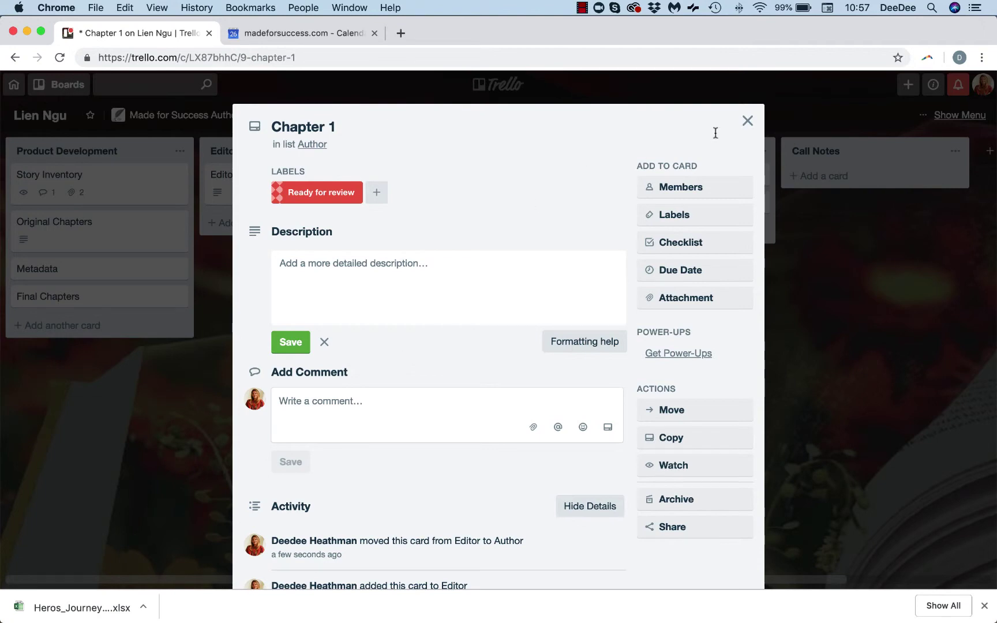
left_click(747, 121)
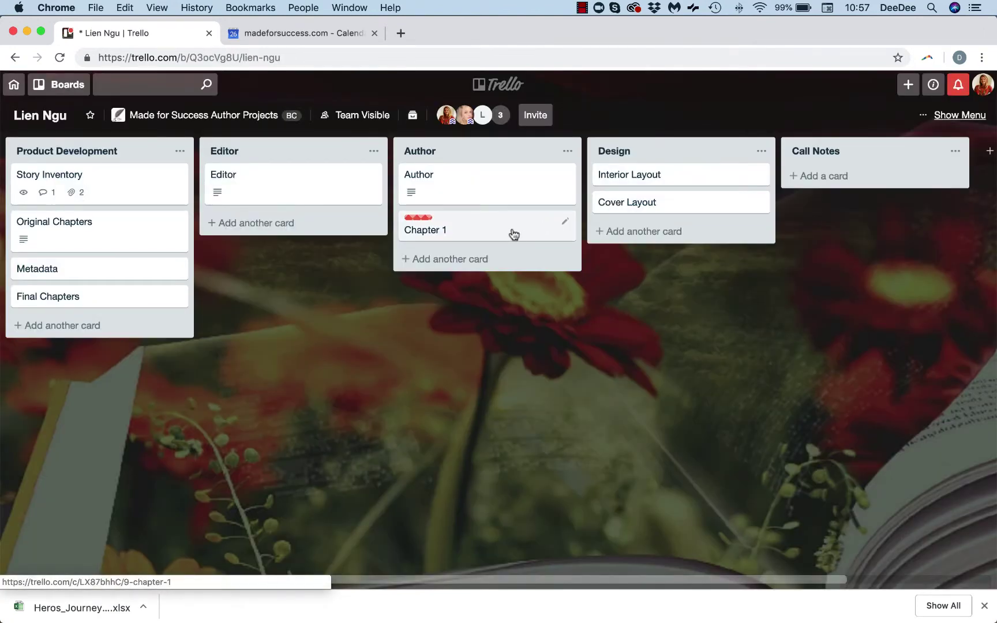
left_click_drag(513, 234, 314, 235)
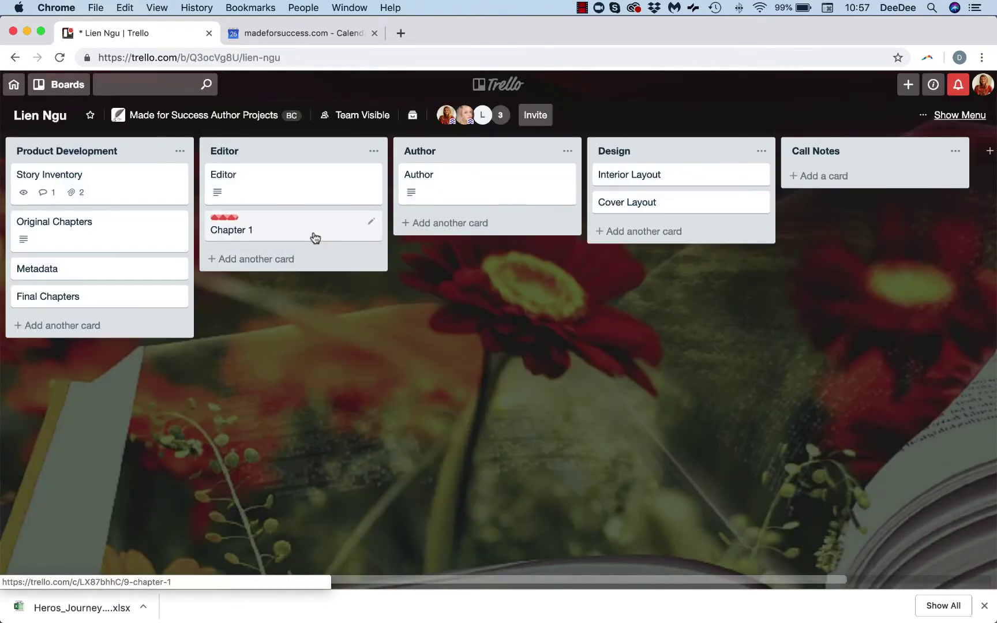
left_click(274, 231)
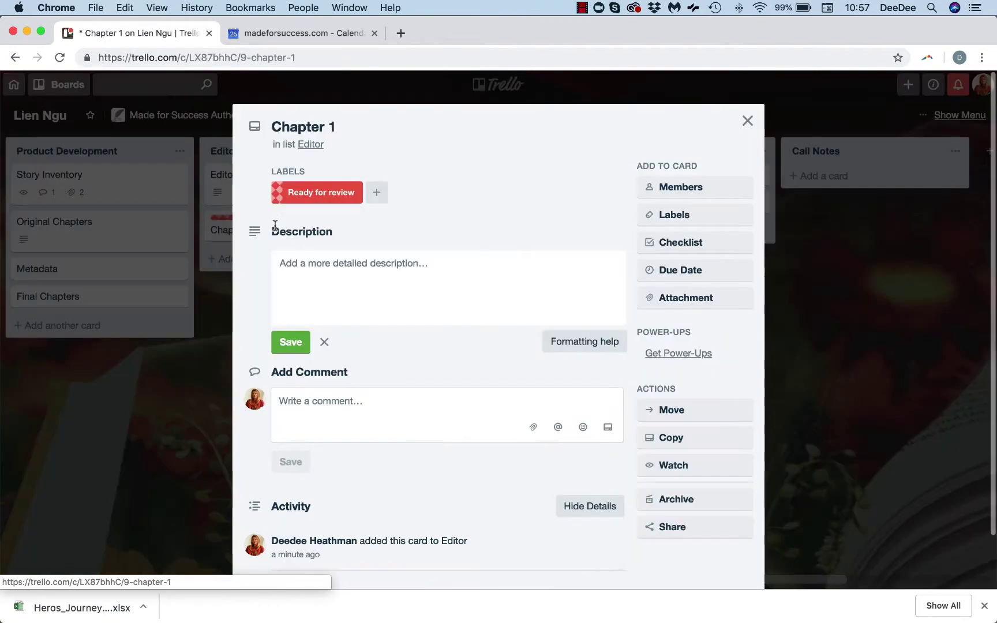
Step: Apply the unnamed blue label to the Chapter 1 card and create a light-blue "Ready for Editor" label on it
left_click(668, 218)
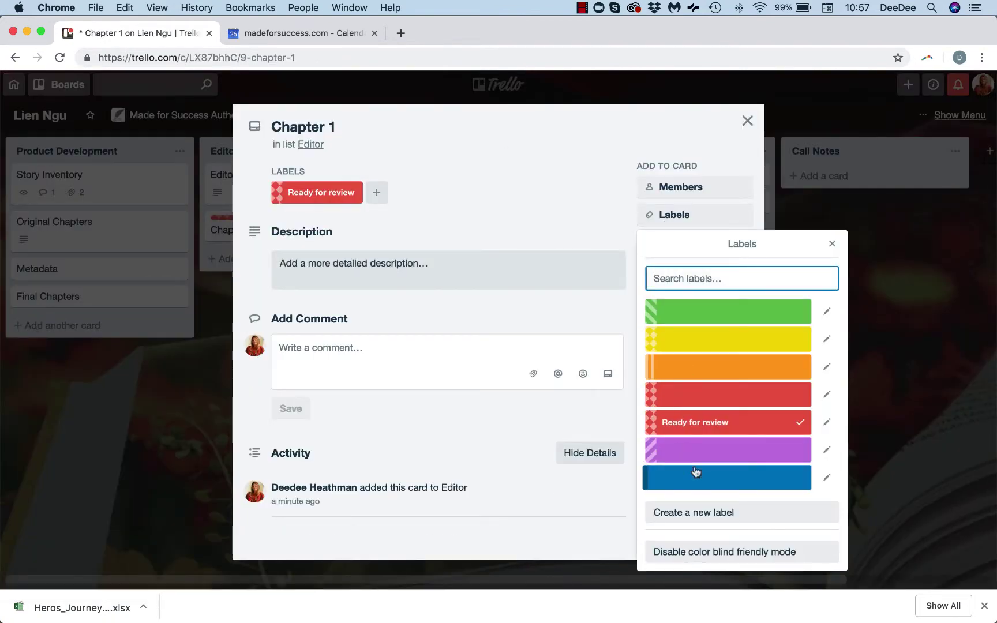
left_click(708, 483)
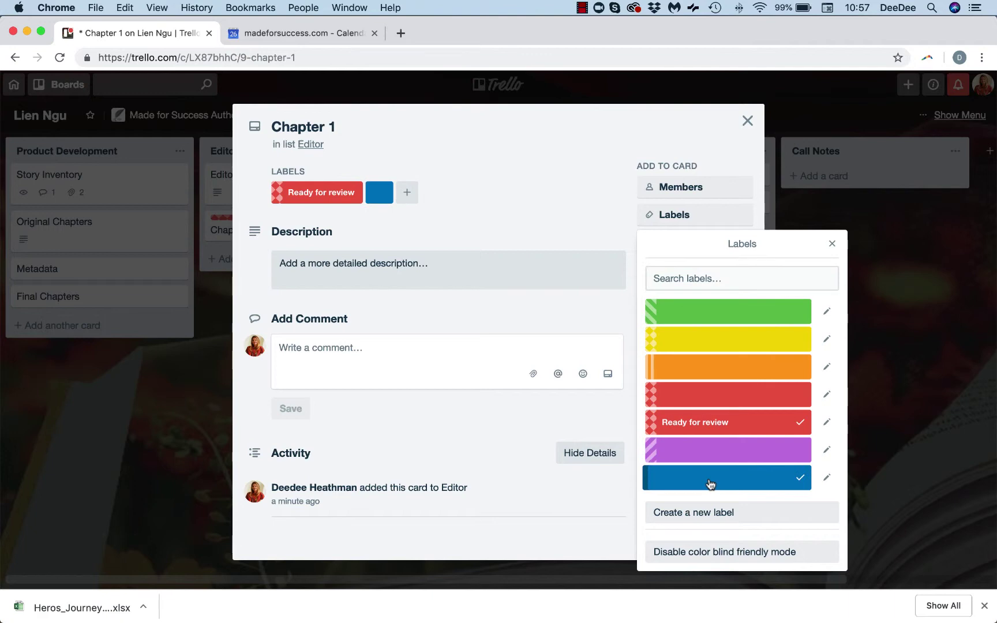
left_click(701, 275)
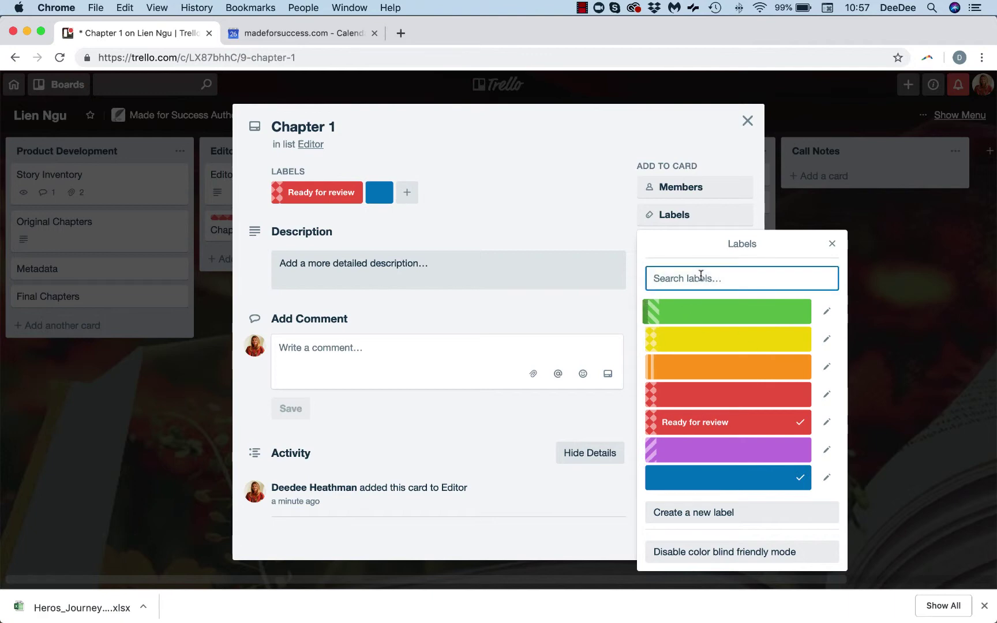
type("Ready ")
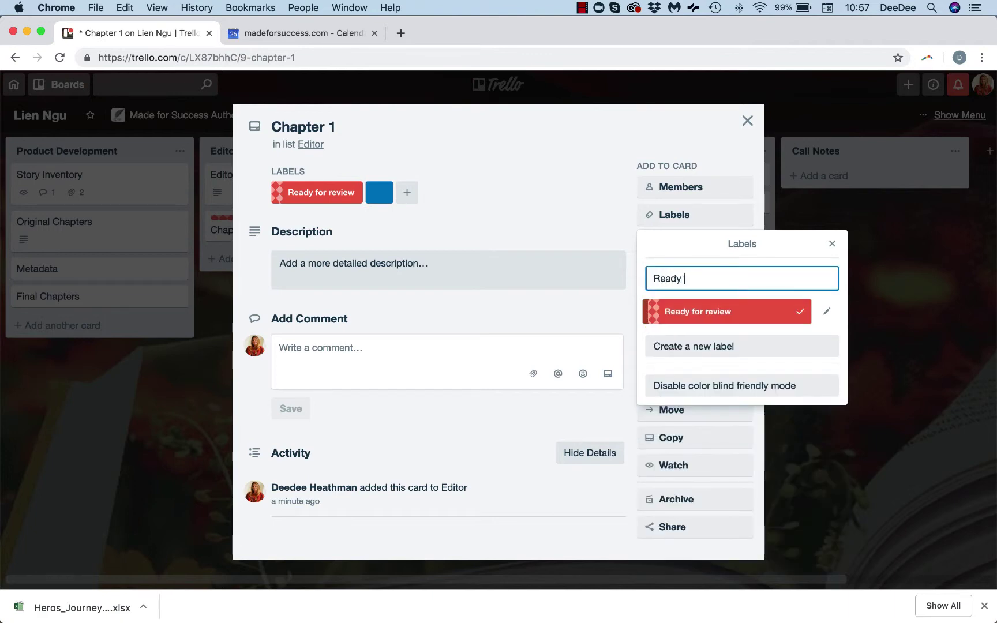
type("for Ed")
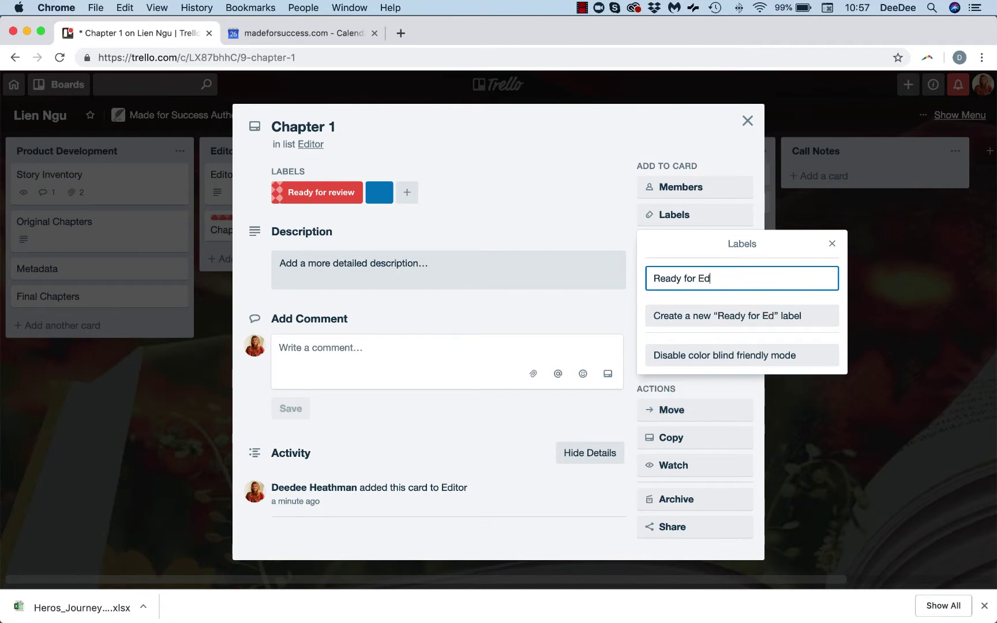
type("itor")
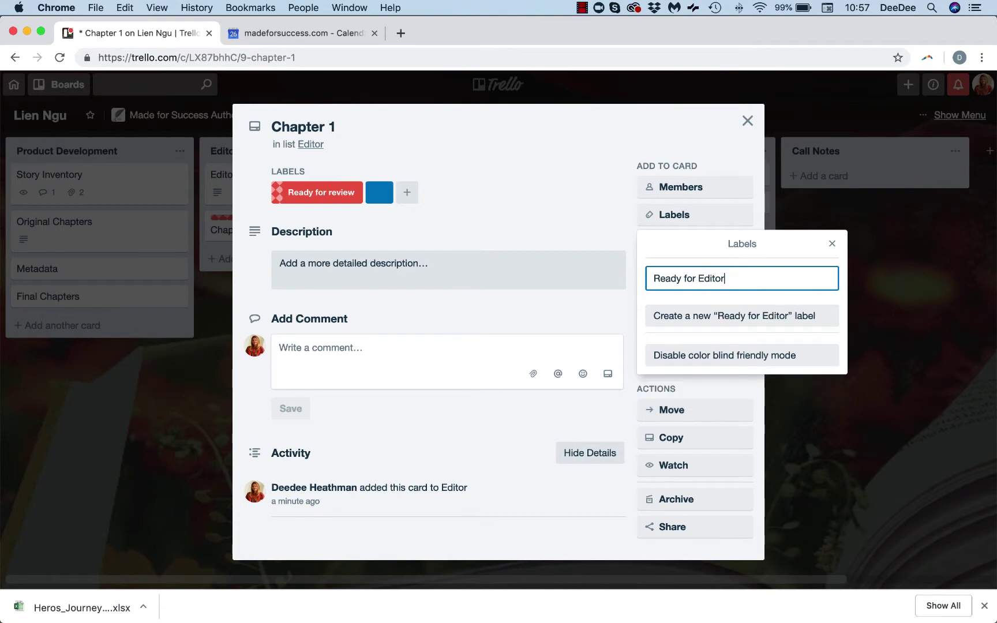
left_click(696, 321)
left_click(677, 492)
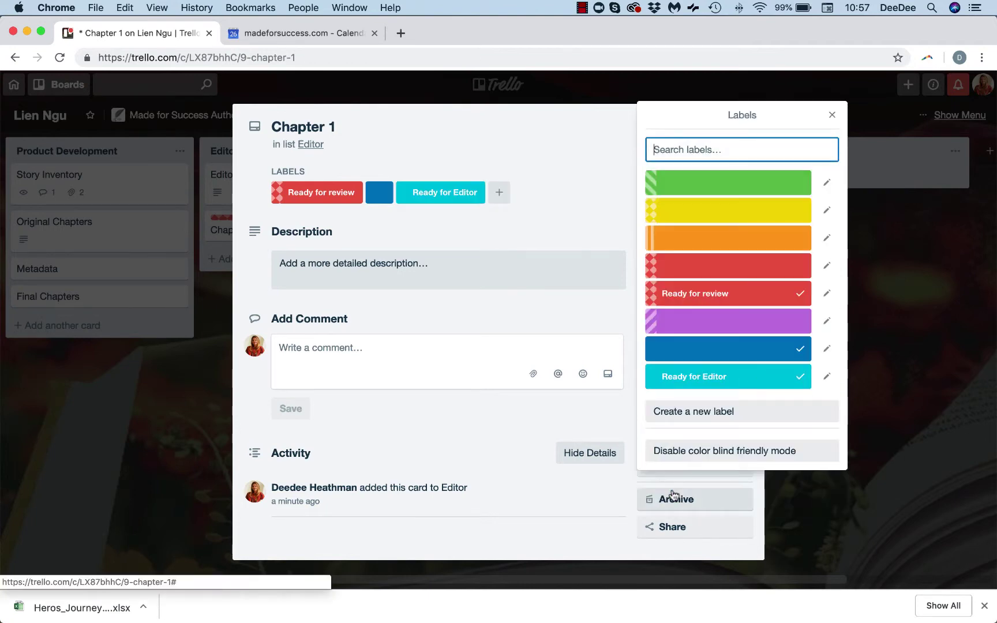
Step: Remove the unnamed blue label from the Chapter 1 card and close the card
left_click(801, 350)
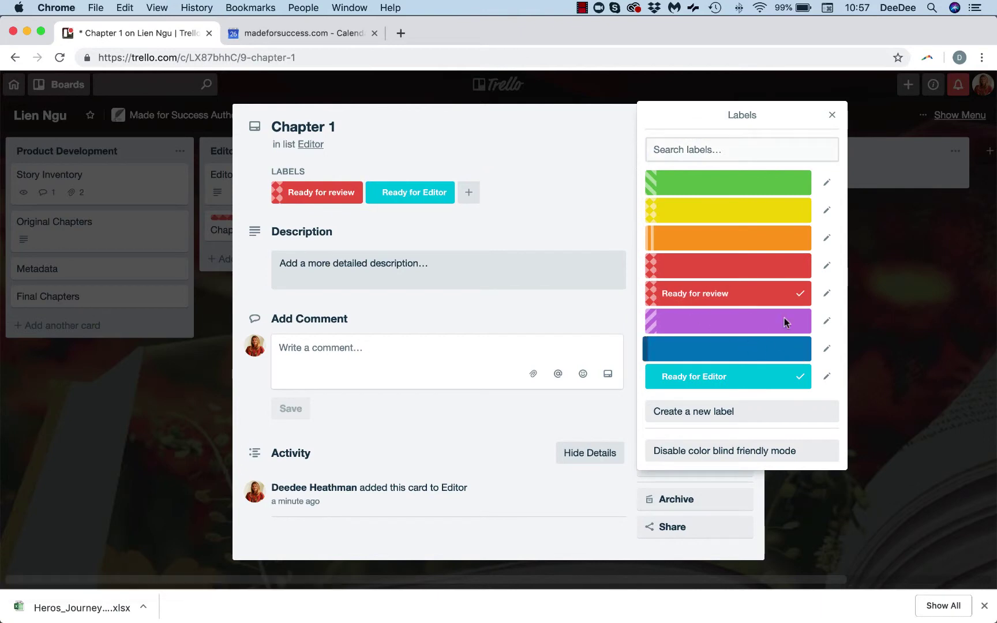
left_click(510, 171)
left_click(746, 121)
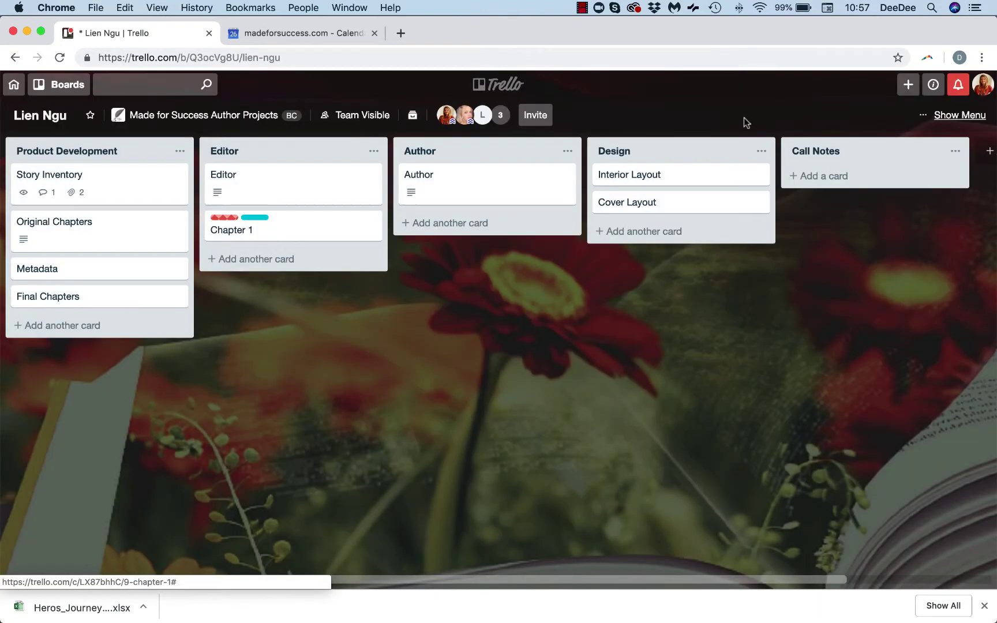
Step: Reopen the Chapter 1 card, remove its "Ready for review" label and close the card
left_click(311, 229)
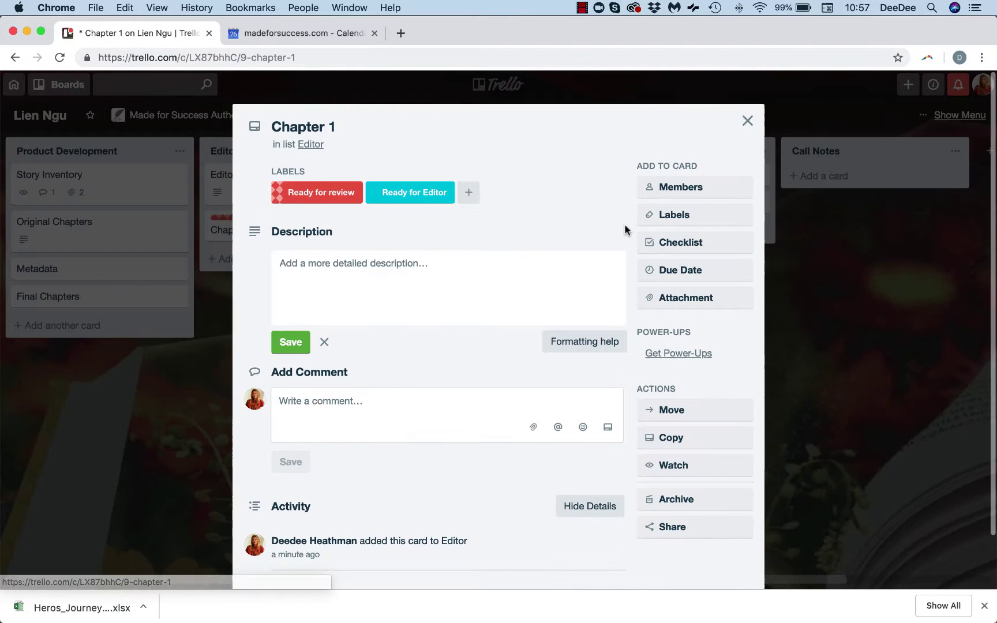
left_click(690, 217)
left_click(770, 292)
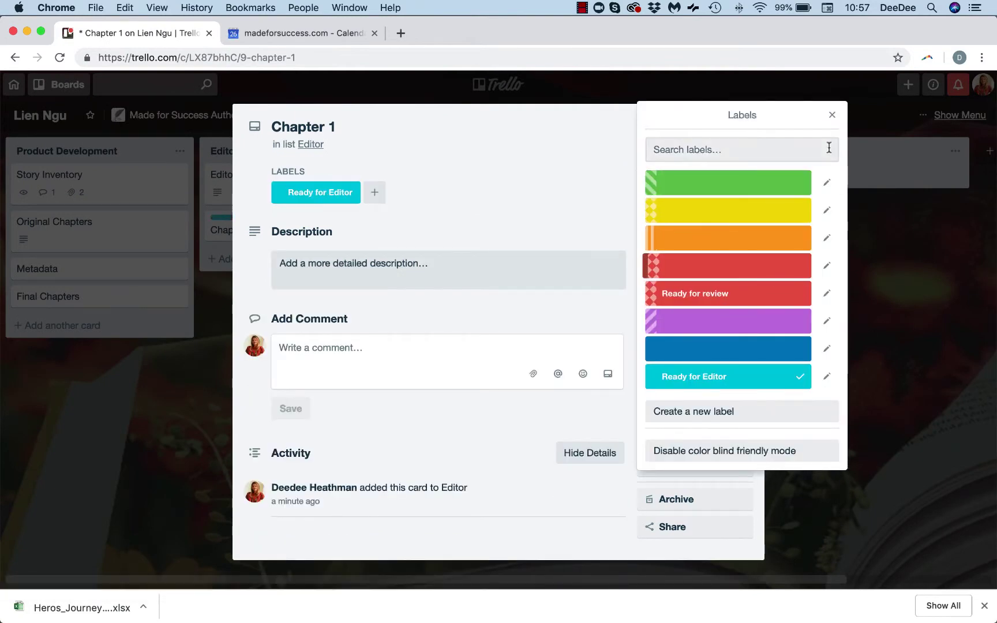
left_click(830, 120)
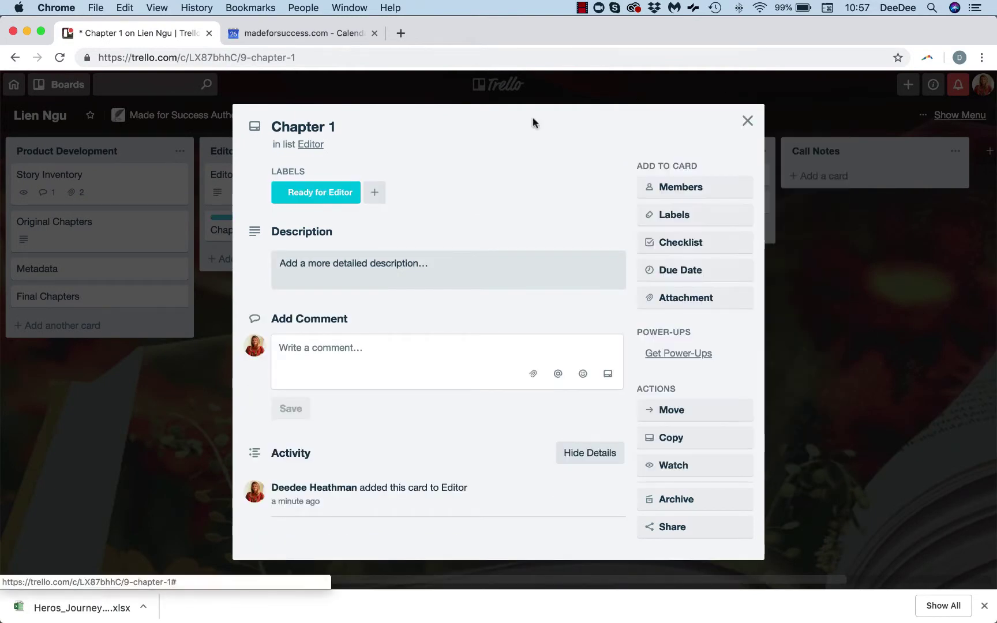
left_click(748, 122)
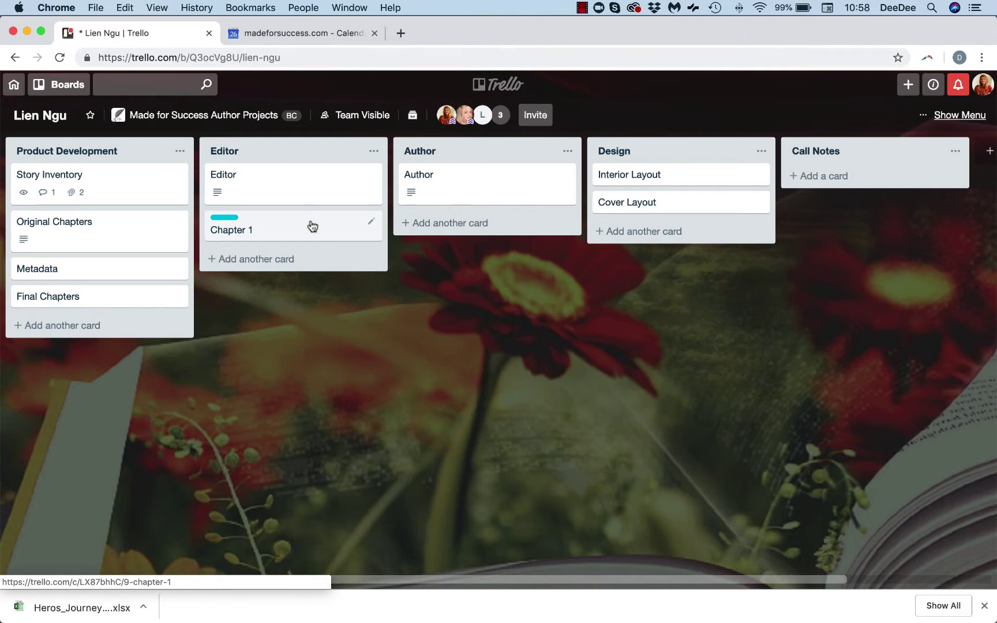
mouse_move(606, 618)
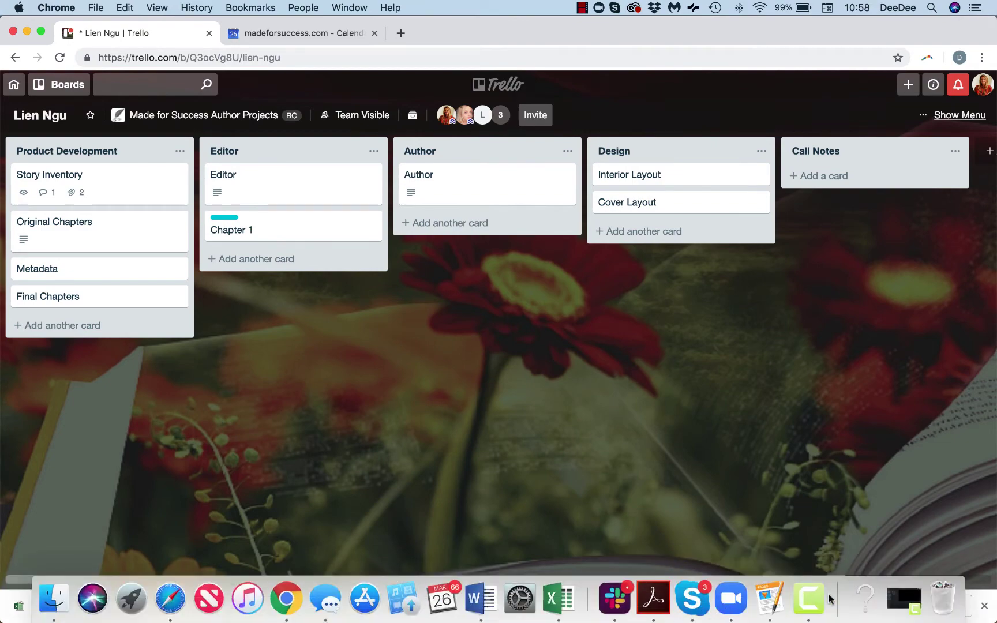
left_click(811, 600)
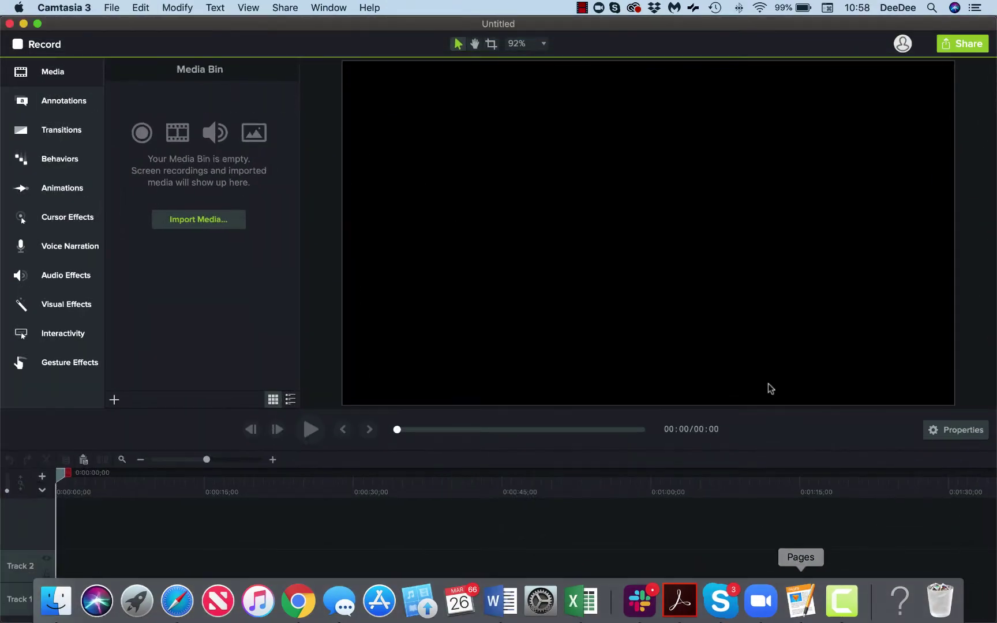